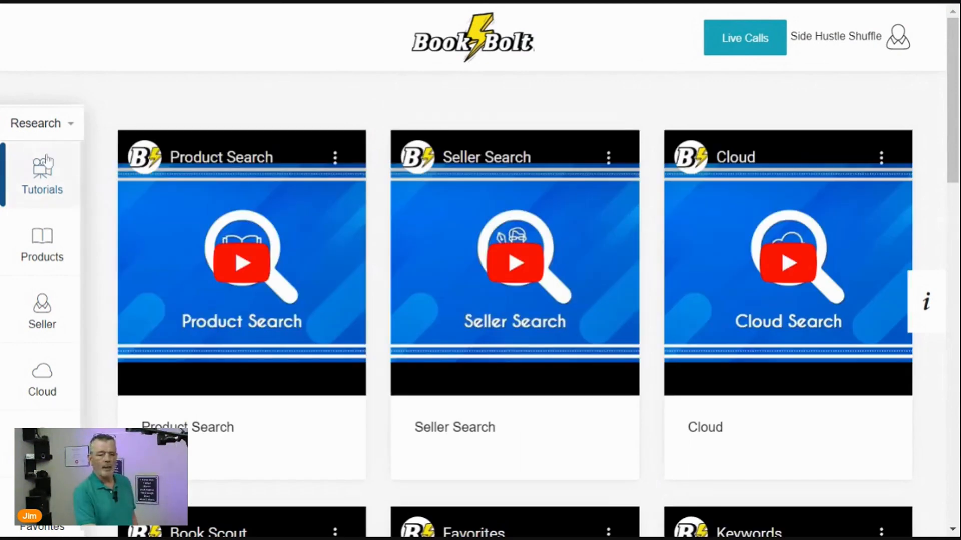
# Look through the research tools and open the Cloud search.
pyautogui.scroll(-2, 38, 247)
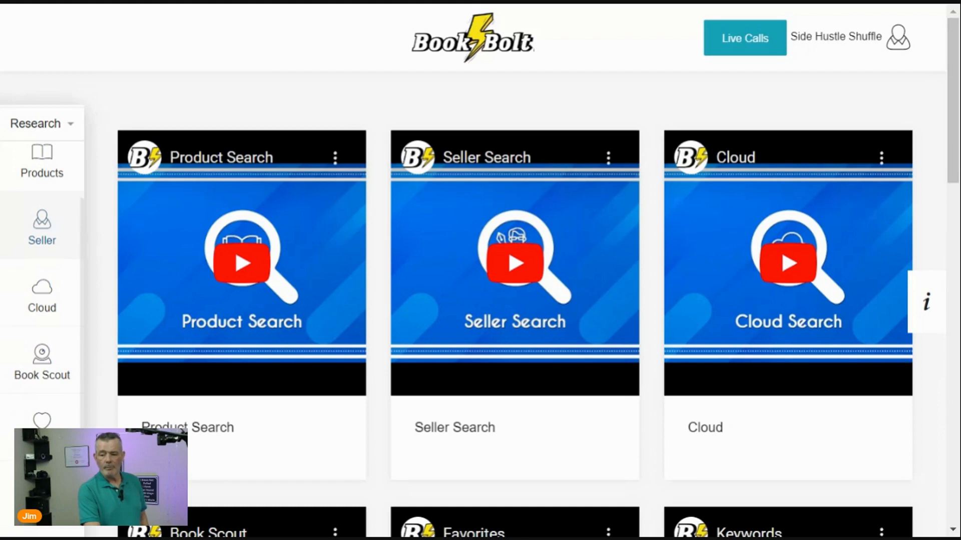
pyautogui.scroll(-2, 35, 257)
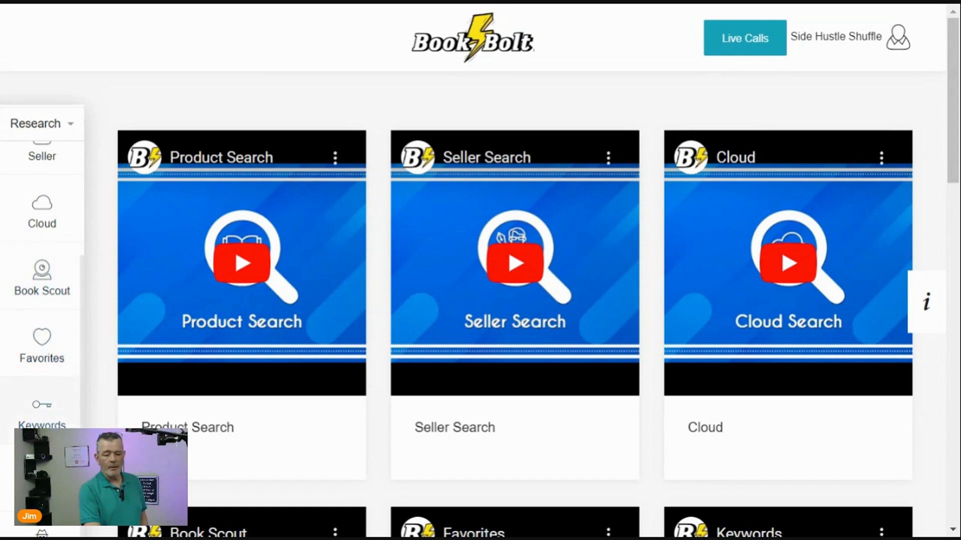
pyautogui.scroll(-1, 44, 426)
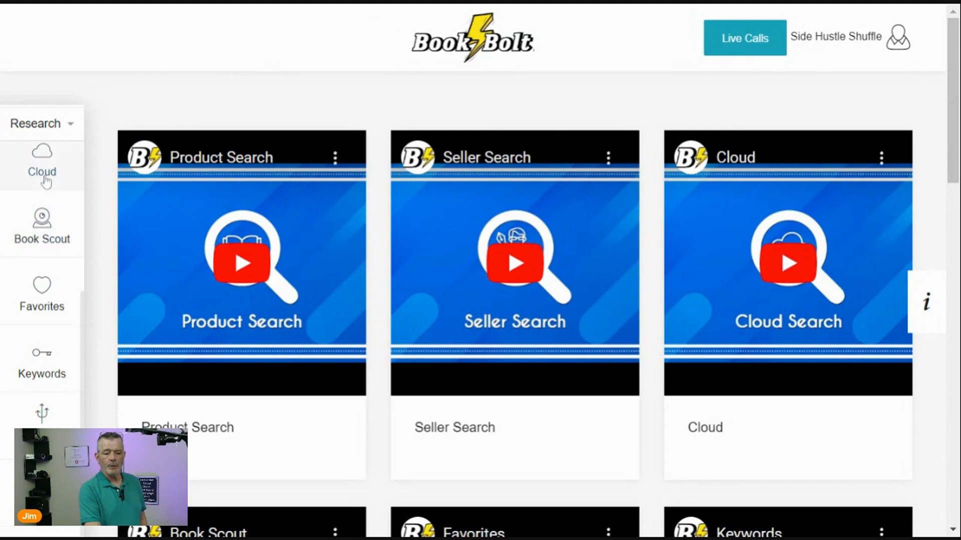
pyautogui.click(44, 160)
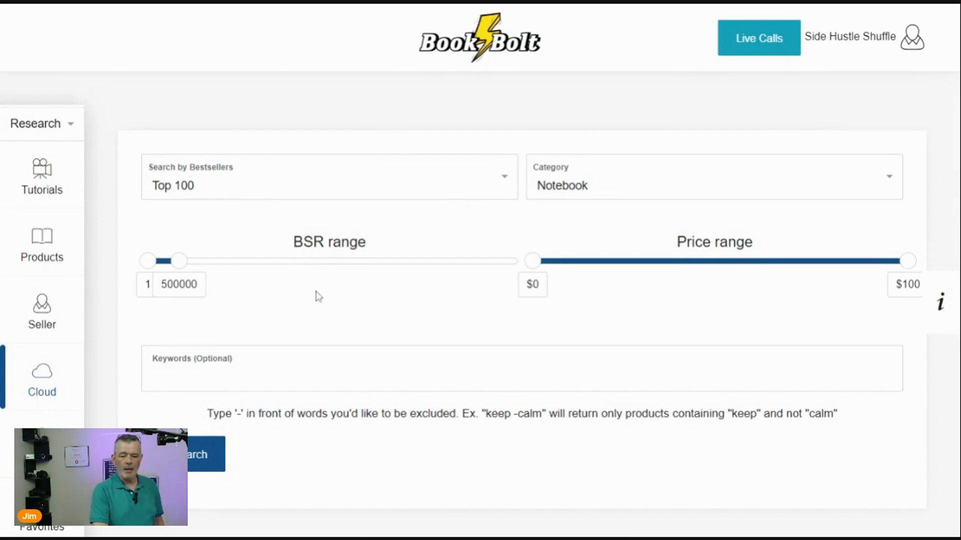
# Search the Top 100 bestsellers with the category kept at Notebook and the keywords left empty.
pyautogui.click(764, 195)
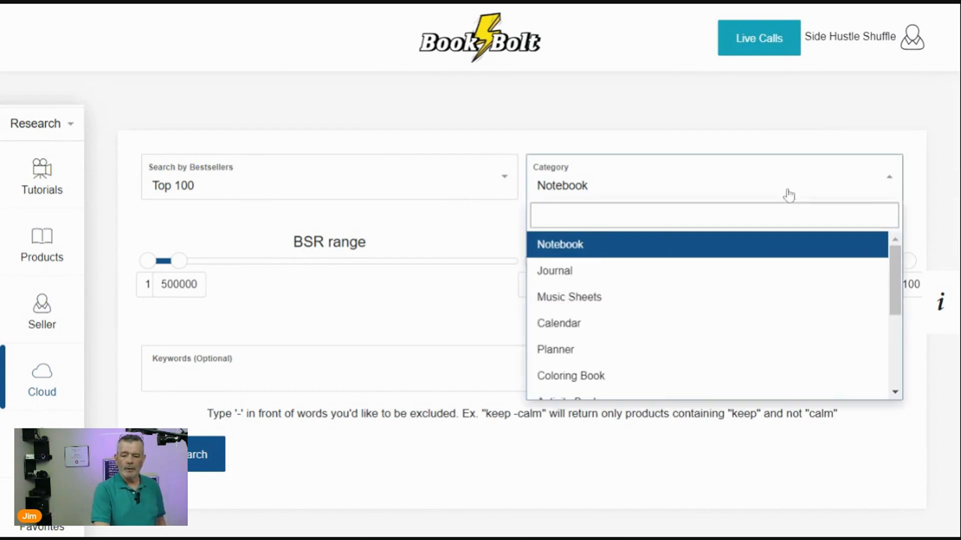
pyautogui.click(581, 189)
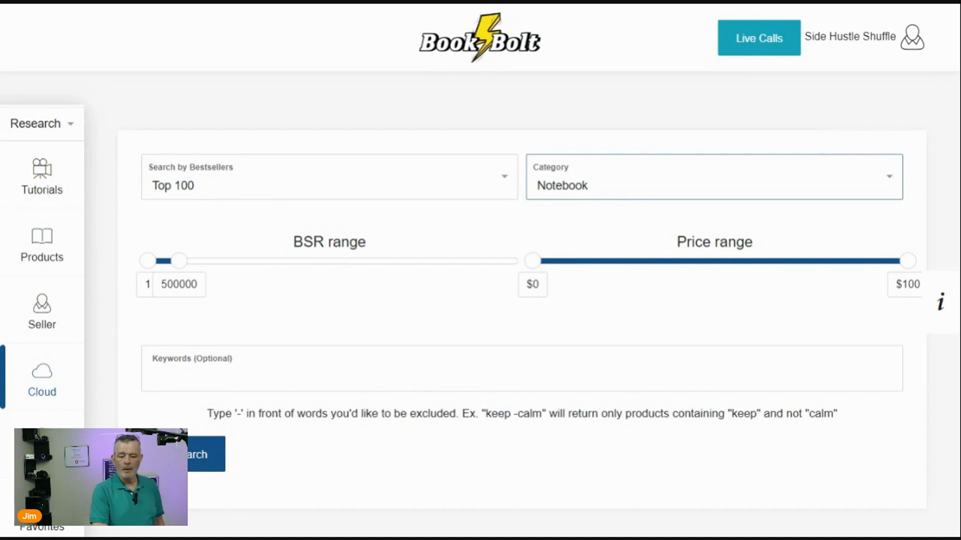
pyautogui.click(215, 443)
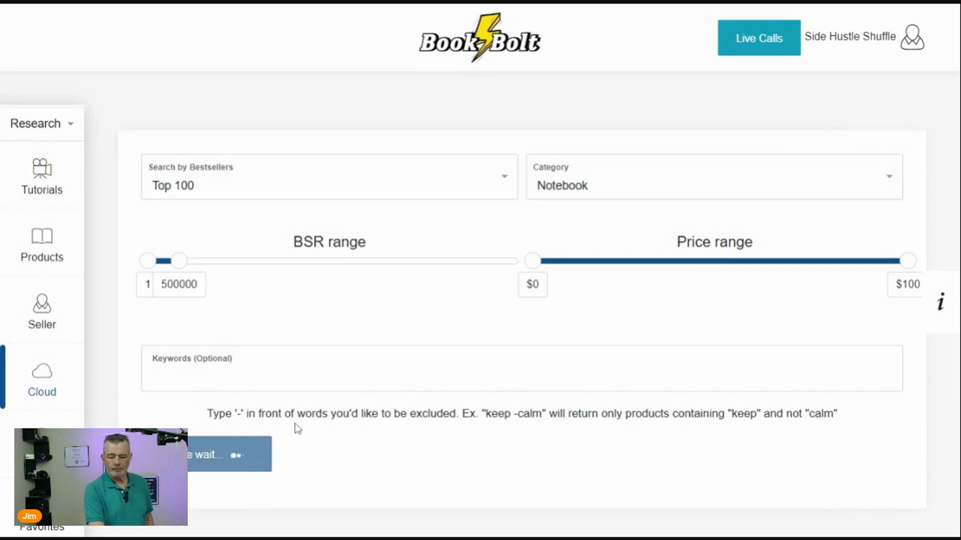
# Examine the first row of notebook results, comparing covers, titles, prices, BSR and estimated monthly sales.
pyautogui.scroll(-5, 323, 405)
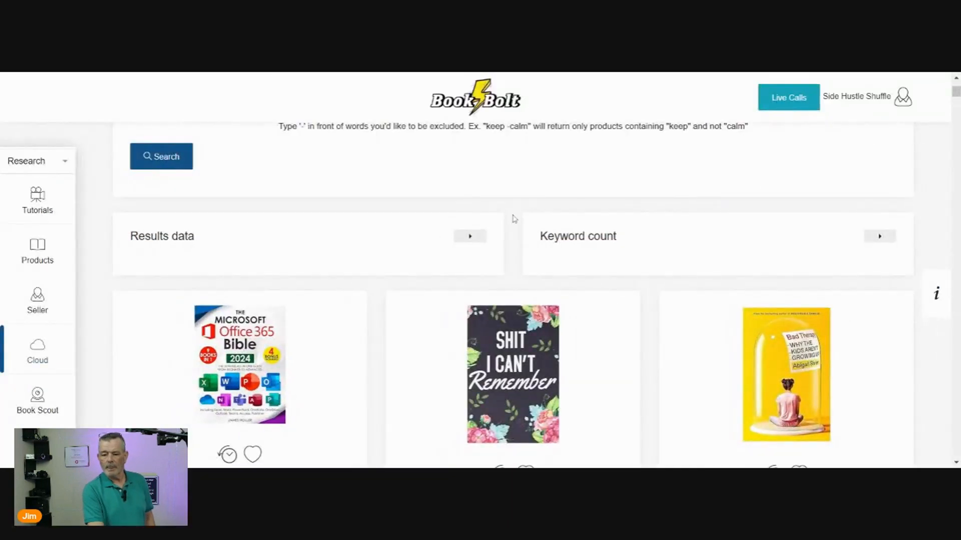
pyautogui.scroll(-3, 381, 243)
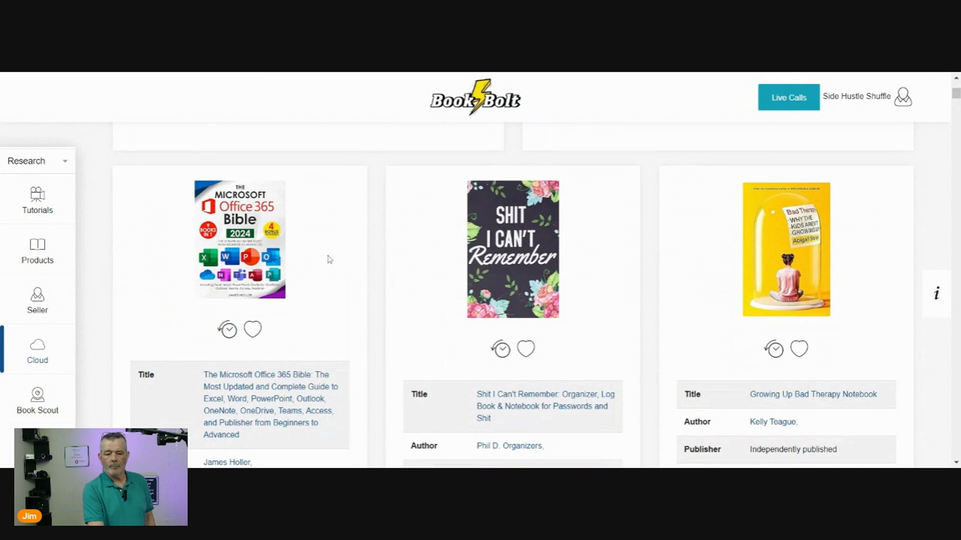
pyautogui.scroll(5, 451, 271)
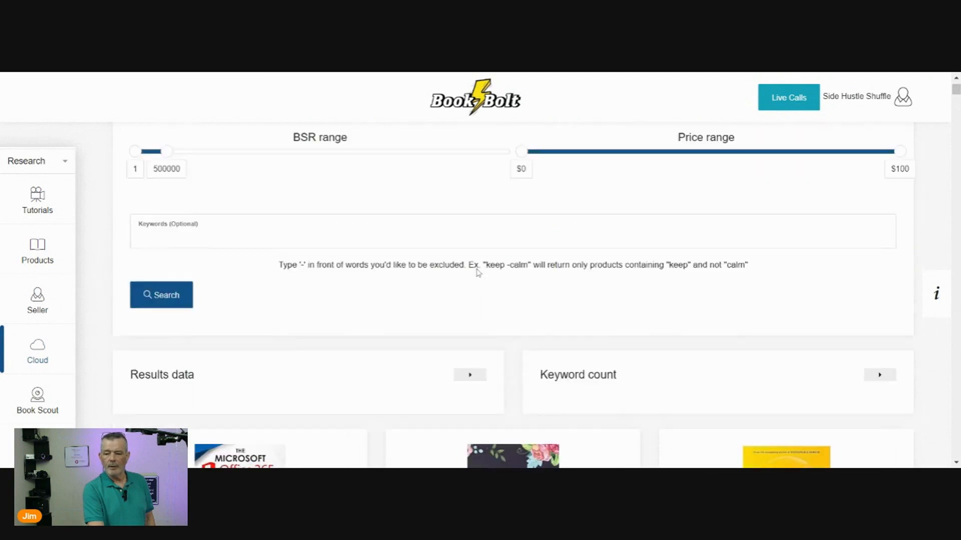
pyautogui.scroll(-8, 521, 223)
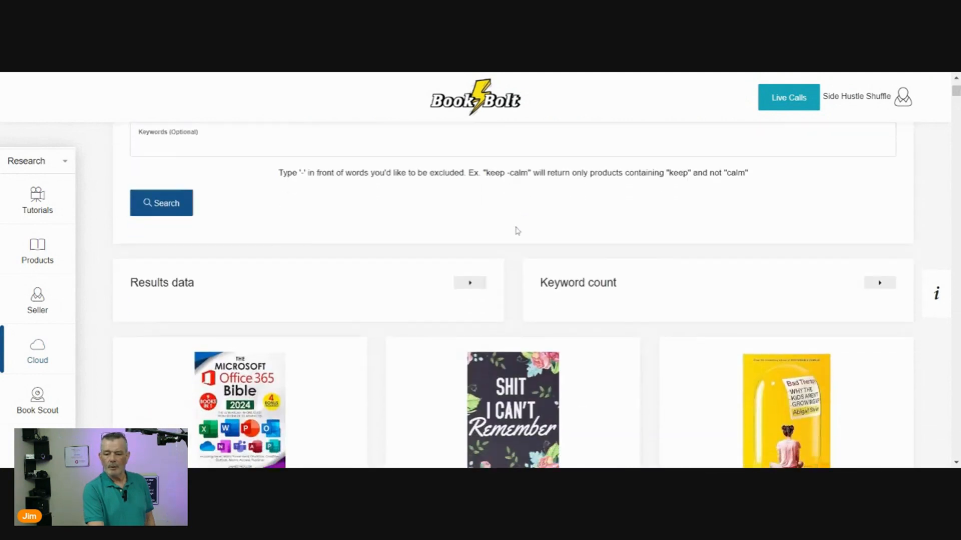
pyautogui.scroll(-5, 516, 231)
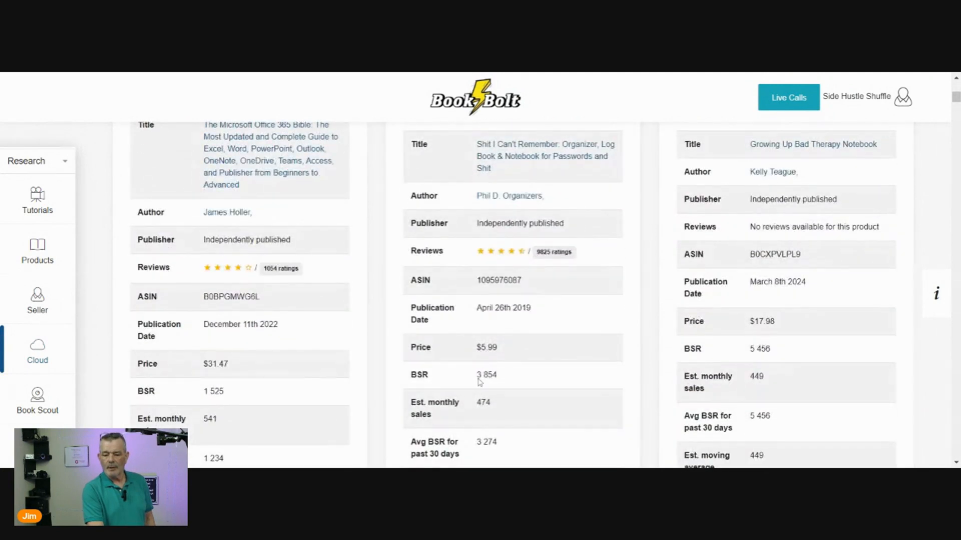
pyautogui.scroll(-3, 503, 402)
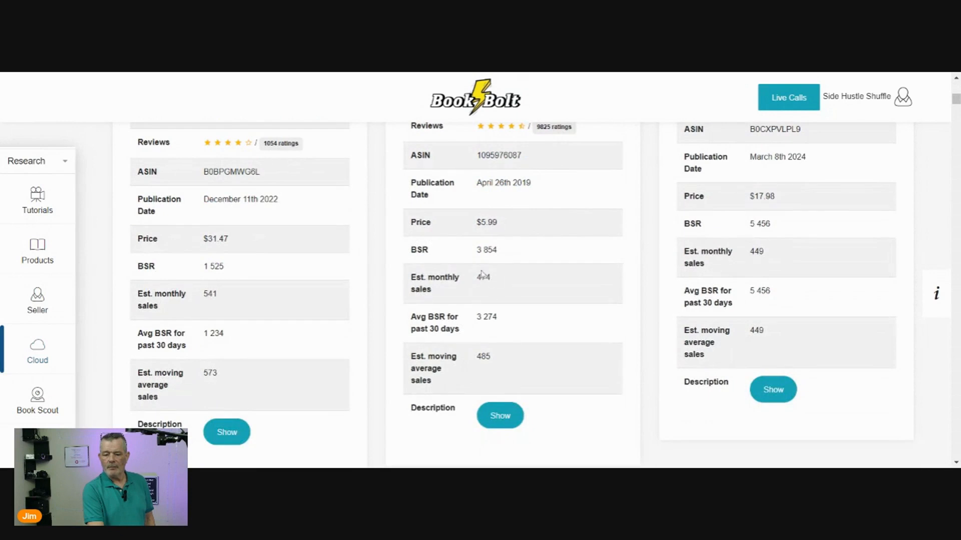
pyautogui.scroll(7, 485, 297)
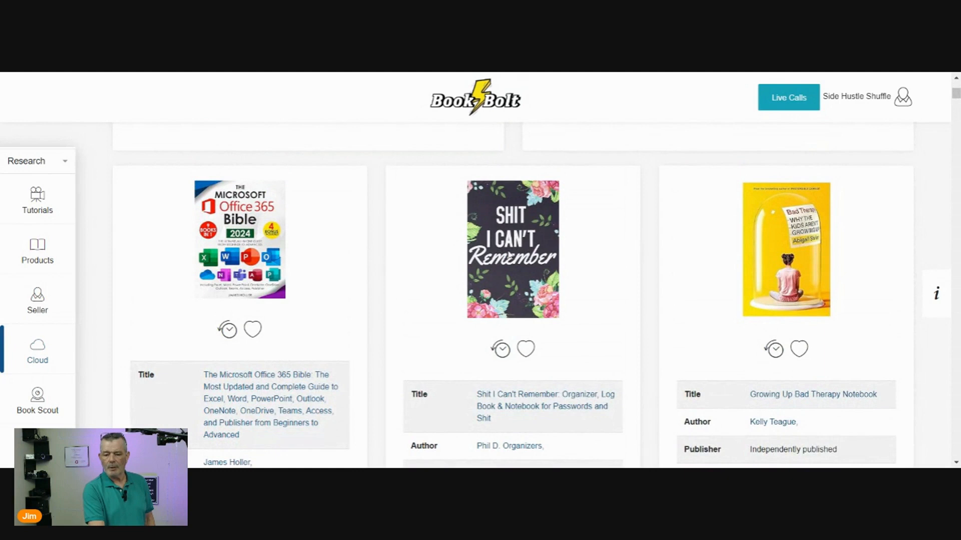
pyautogui.scroll(-1, 508, 256)
pyautogui.scroll(2, 509, 232)
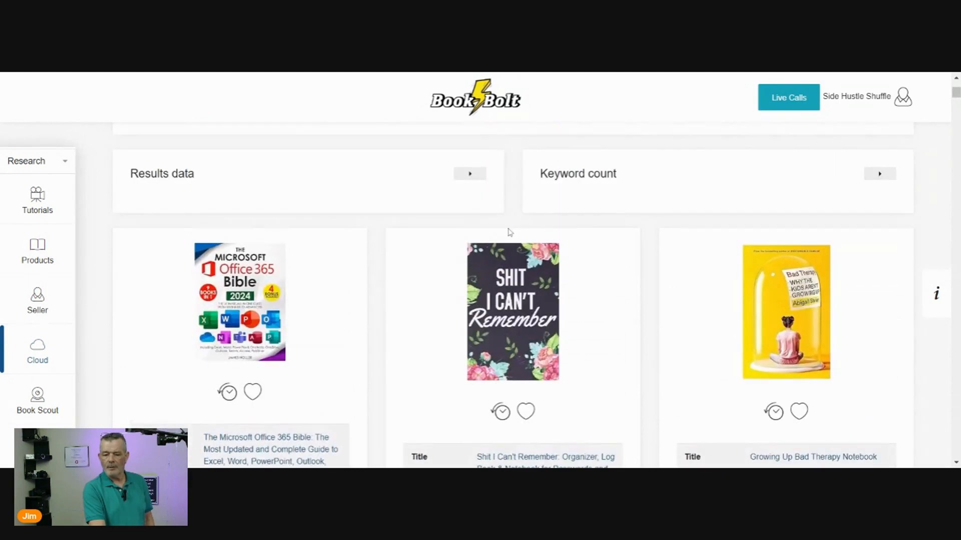
pyautogui.scroll(-4, 508, 279)
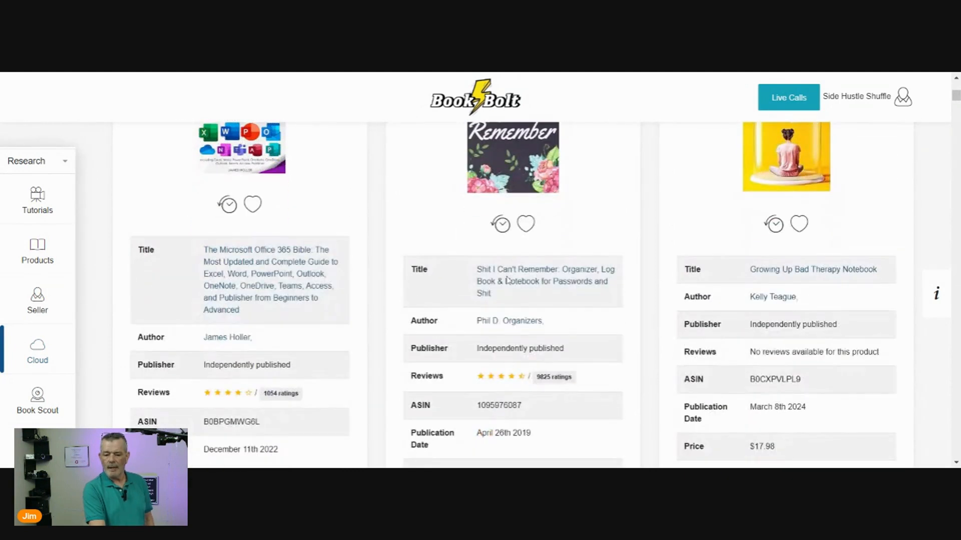
pyautogui.scroll(-1, 507, 280)
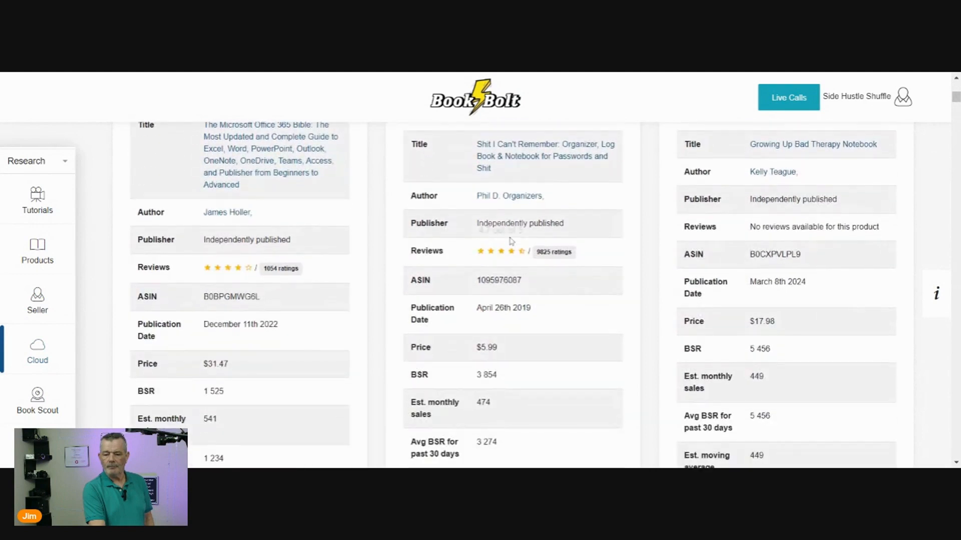
pyautogui.scroll(-4, 508, 230)
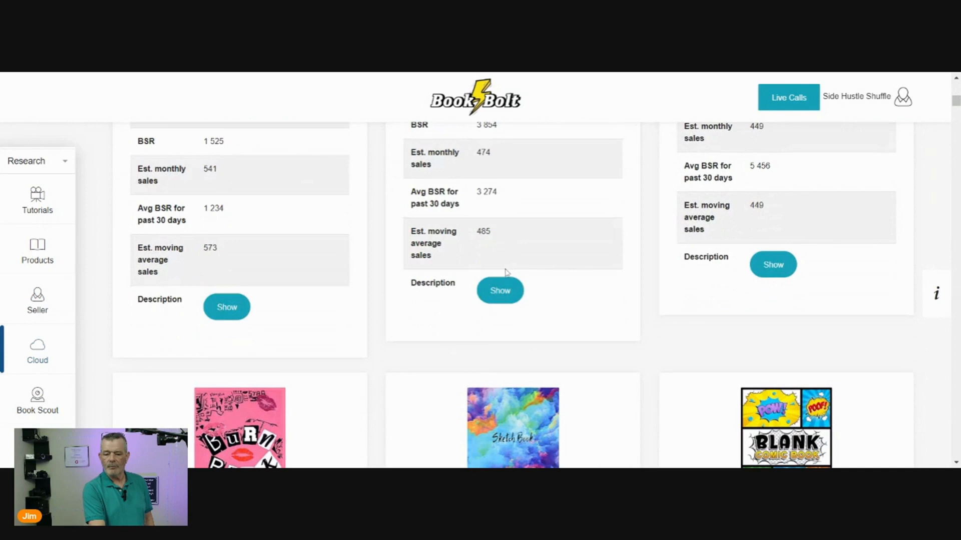
# Show the description of the floral-cover password organizer notebook and hide it again.
pyautogui.click(506, 298)
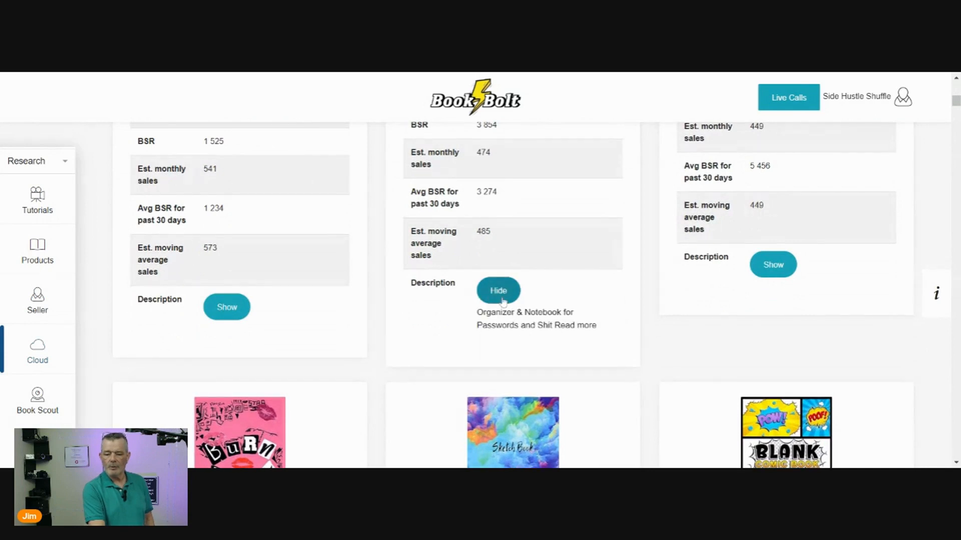
pyautogui.click(502, 300)
# View the BSR and price history chart of the floral-cover password organizer, and close it.
pyautogui.scroll(8, 503, 300)
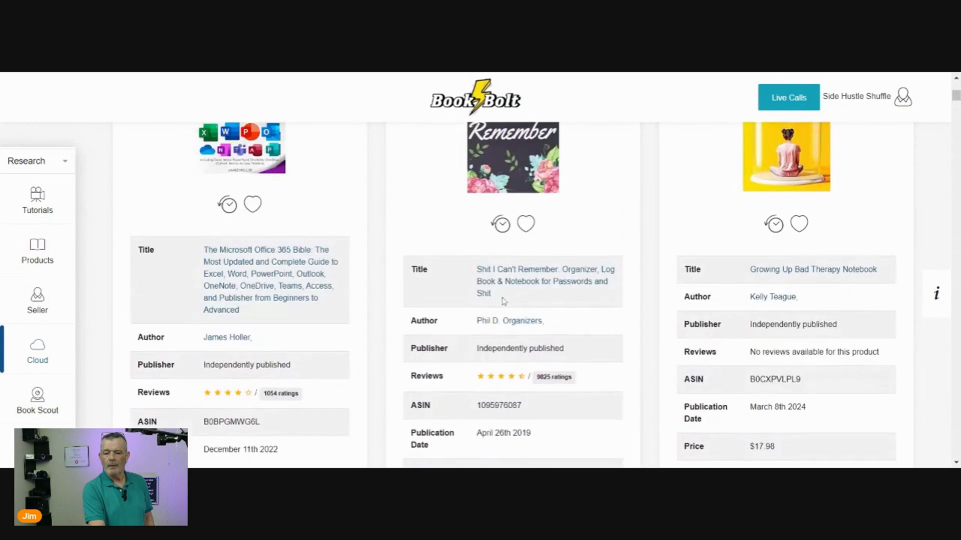
pyautogui.click(500, 288)
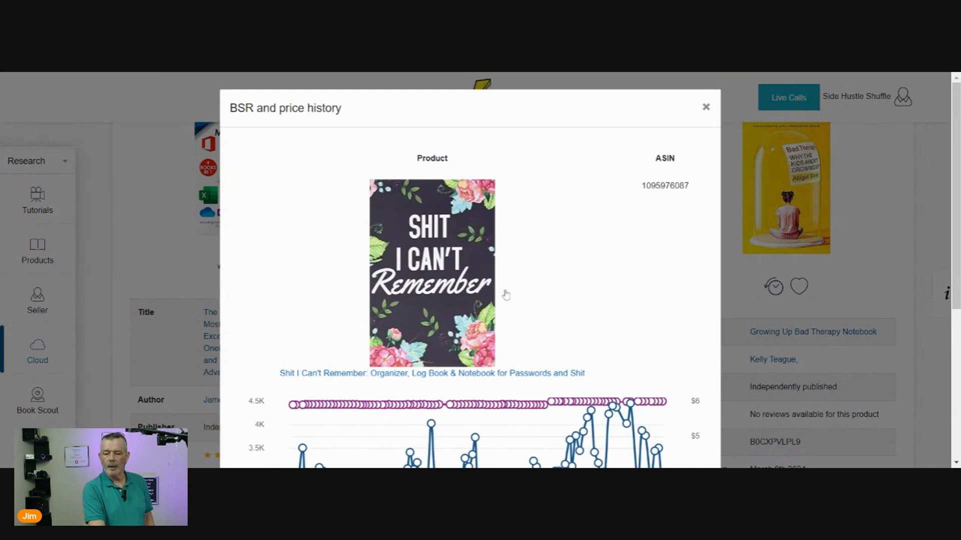
pyautogui.scroll(-3, 506, 296)
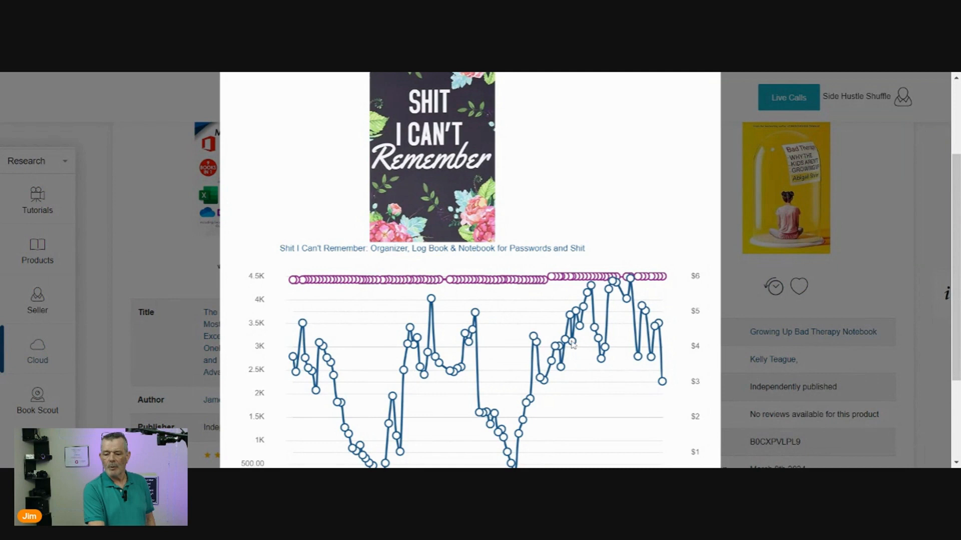
pyautogui.scroll(-3, 594, 313)
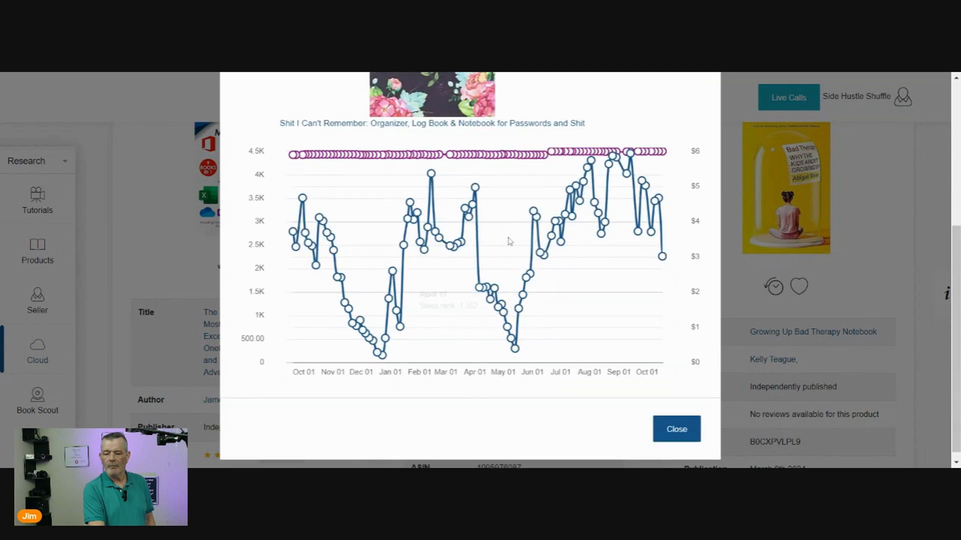
pyautogui.click(677, 429)
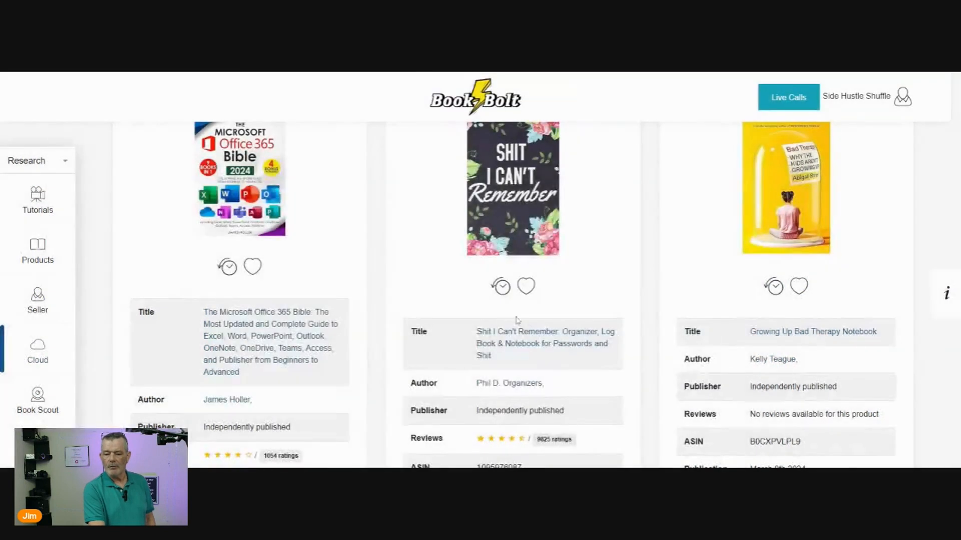
# Review the second row of notebook results, including the Mean Girl, Sketch Book and Blank Comic Book listings.
pyautogui.scroll(-10, 452, 310)
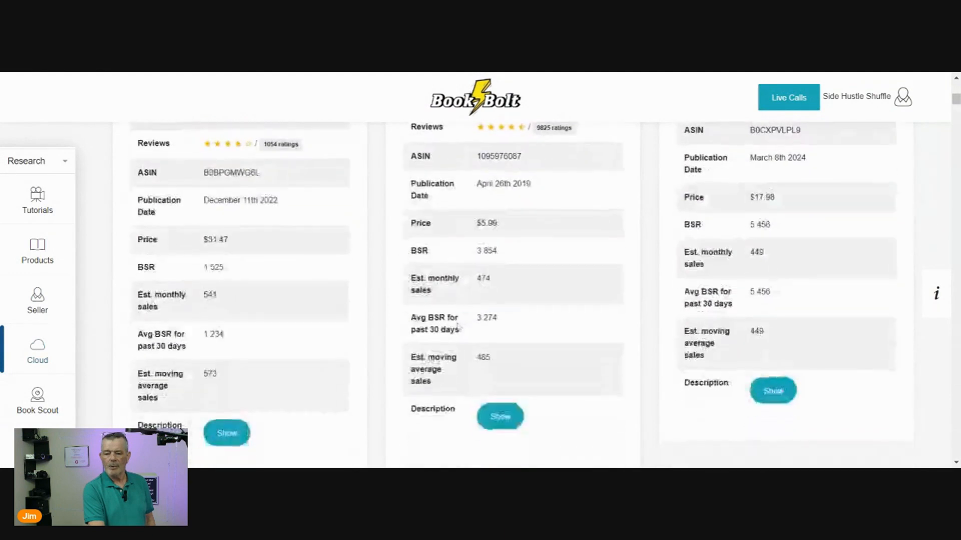
pyautogui.scroll(-9, 460, 326)
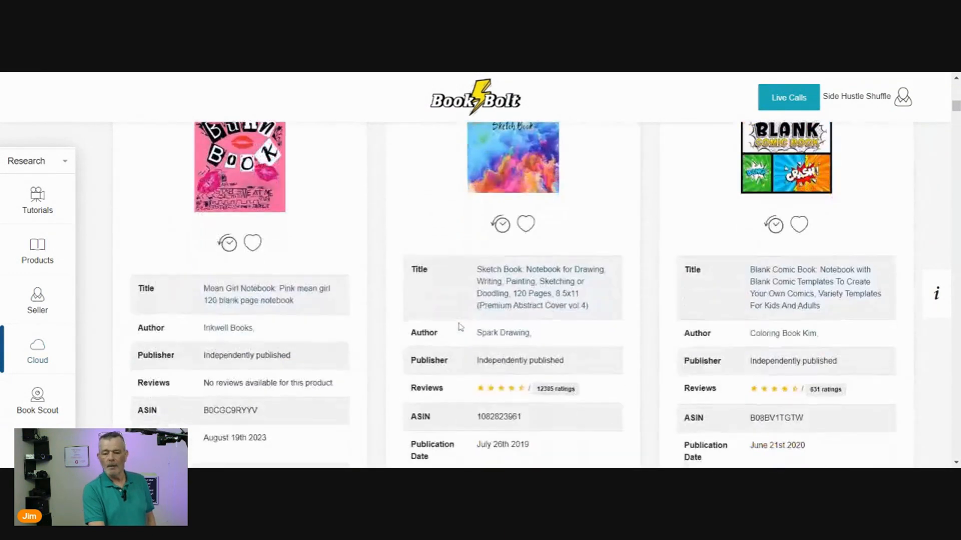
pyautogui.scroll(20, 458, 326)
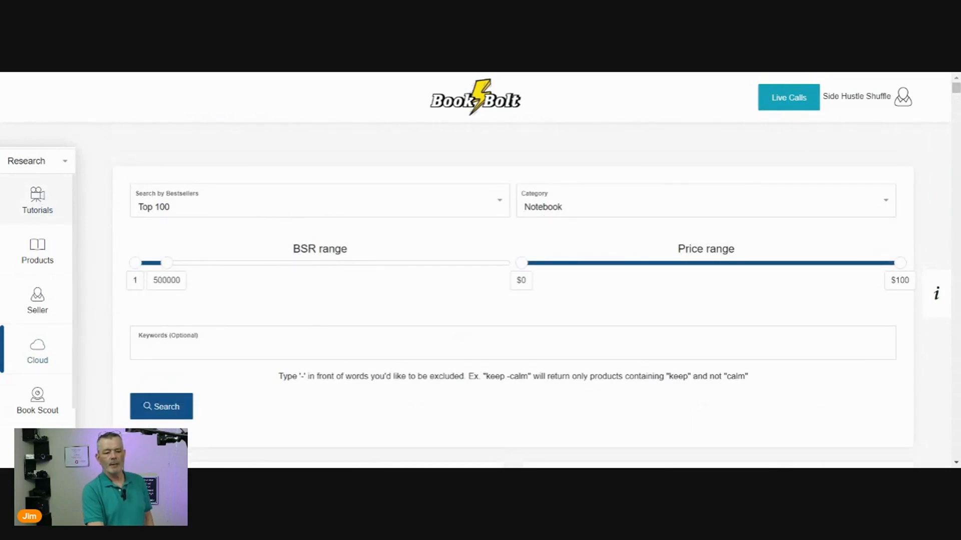
# Go back to the tutorials page and switch the workspace from Research to Create.
pyautogui.click(41, 198)
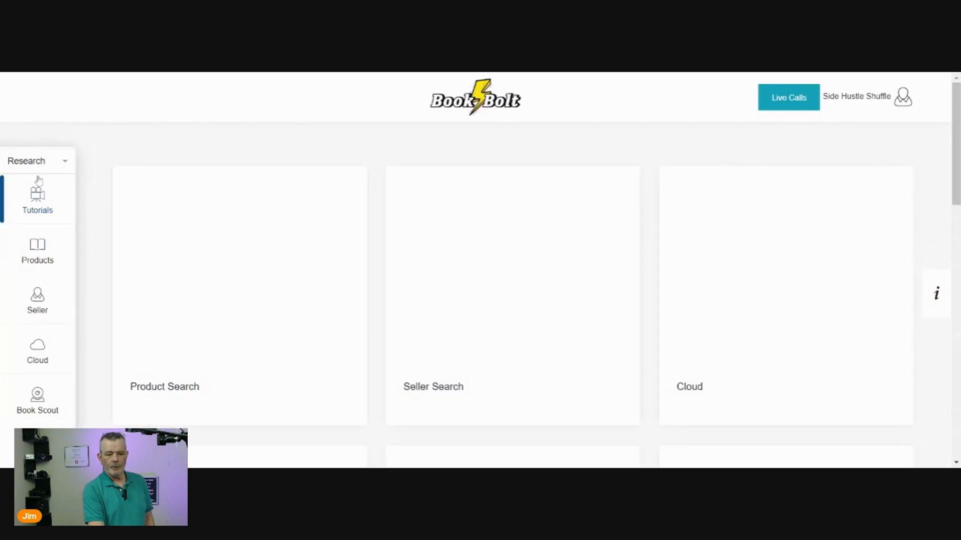
pyautogui.click(63, 162)
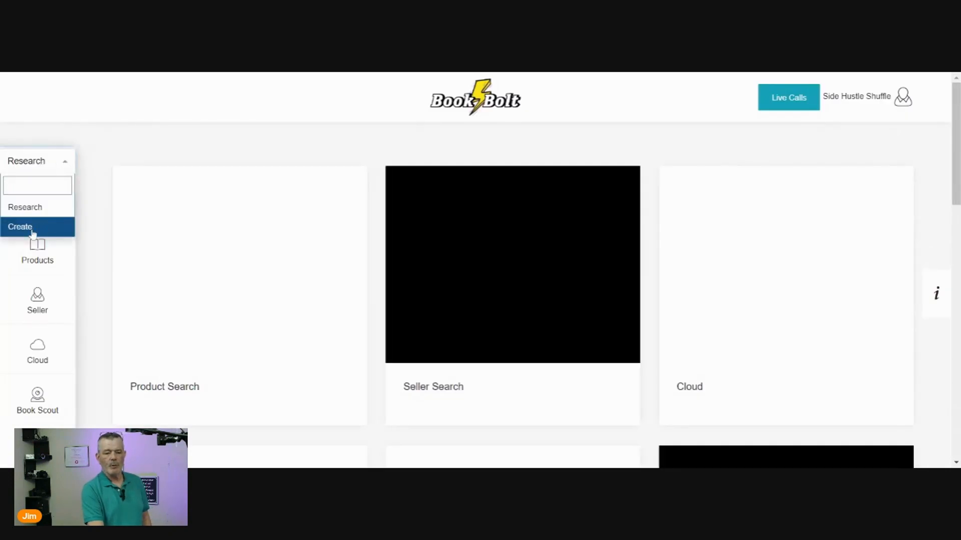
pyautogui.click(31, 229)
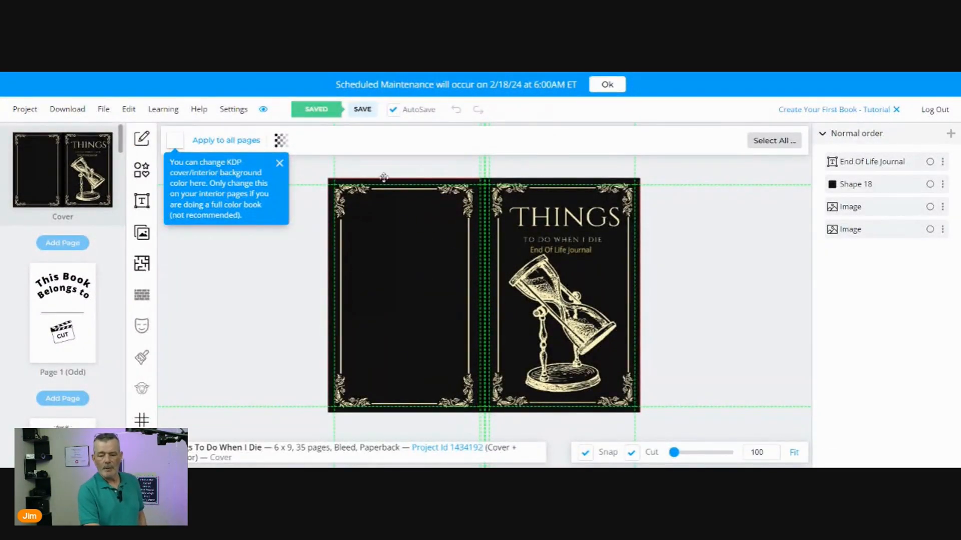
# Review the cover and interior pages 1 to 3 of the Things To Do When I Die journal.
pyautogui.scroll(1, 598, 260)
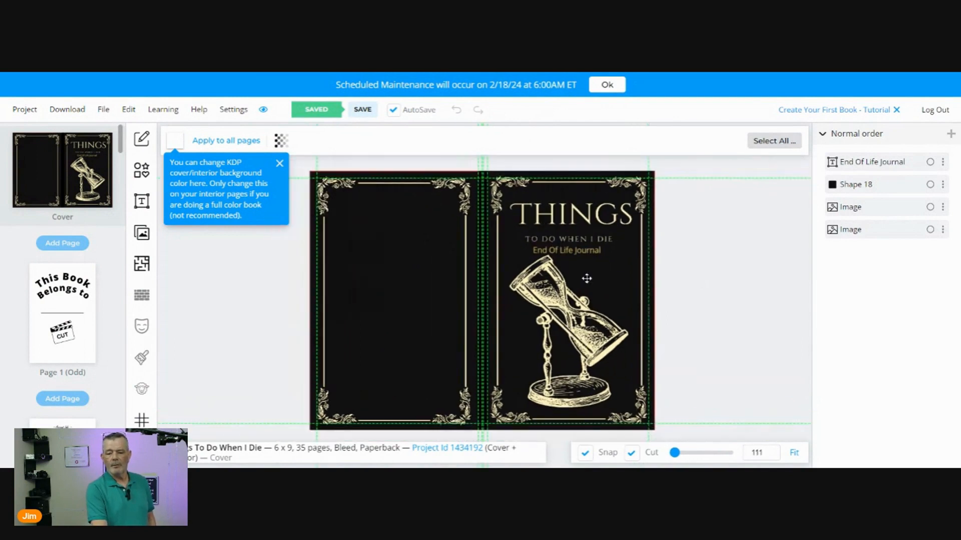
pyautogui.click(62, 282)
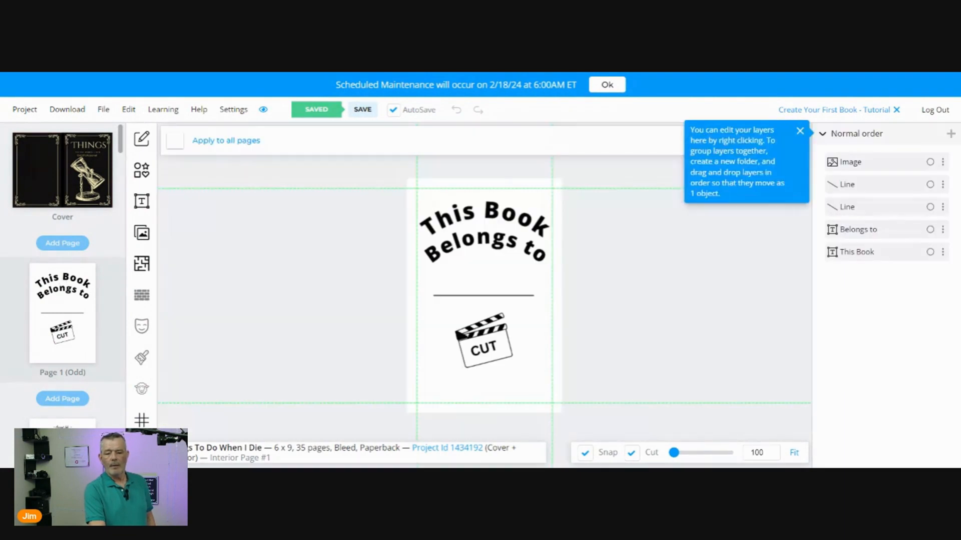
pyautogui.scroll(-3, 49, 341)
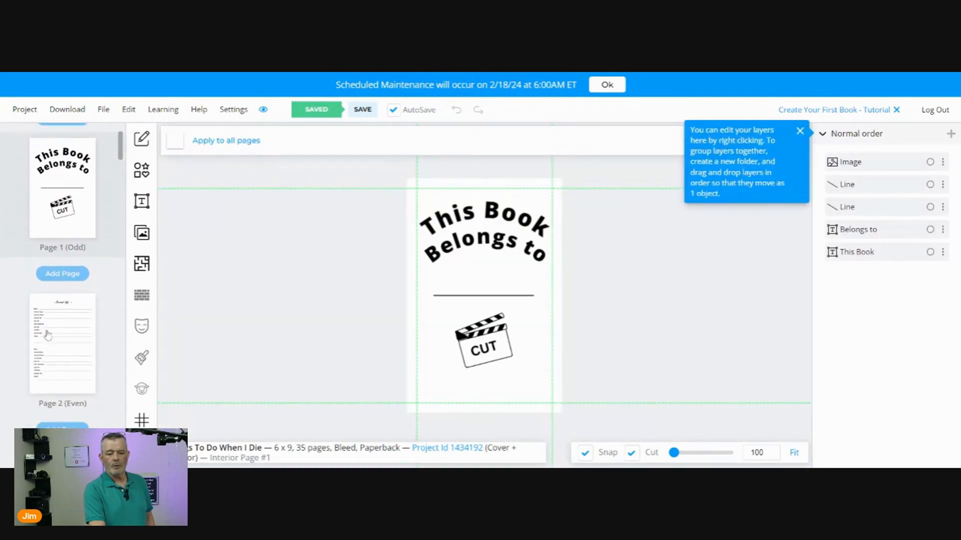
pyautogui.click(50, 341)
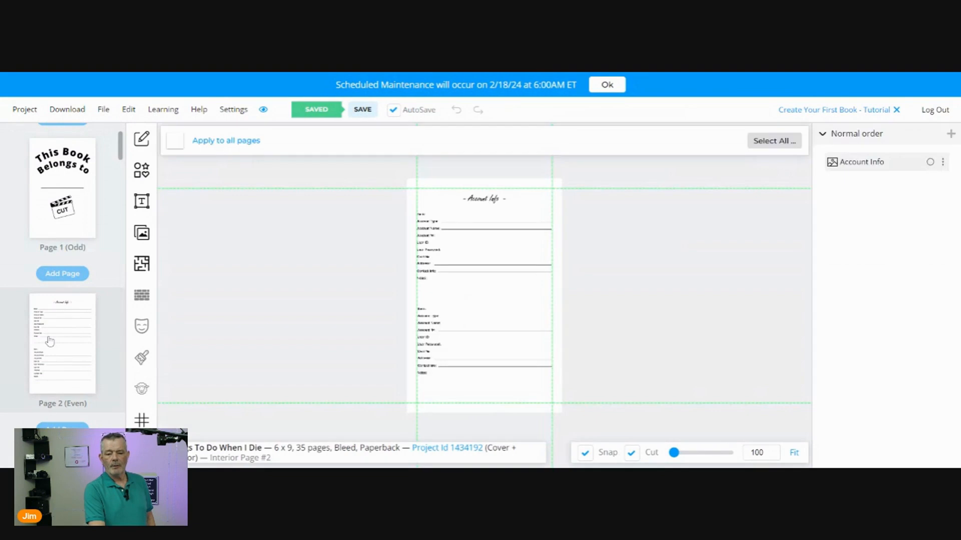
pyautogui.scroll(-5, 50, 342)
pyautogui.click(65, 266)
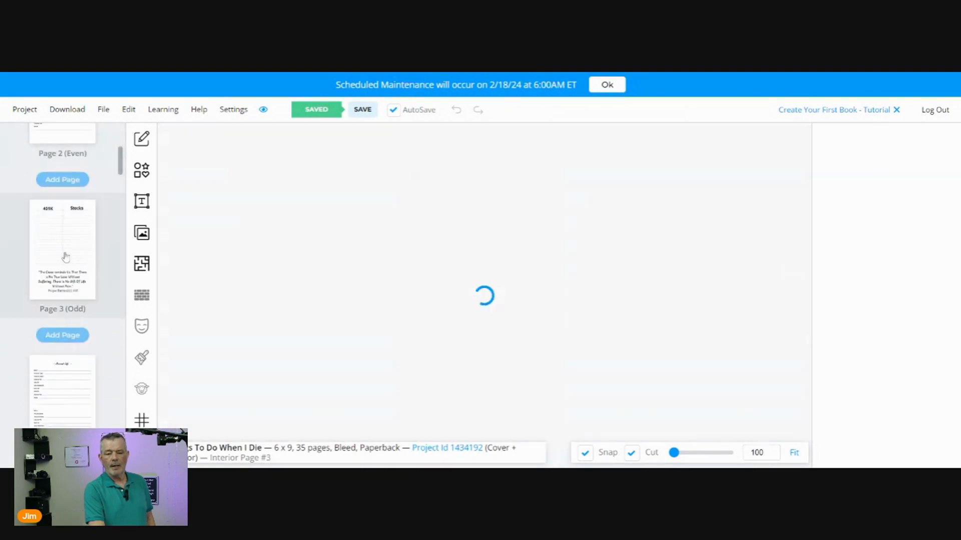
# Review the Account Info layout on interior page 4 of the journal.
pyautogui.scroll(-4, 65, 251)
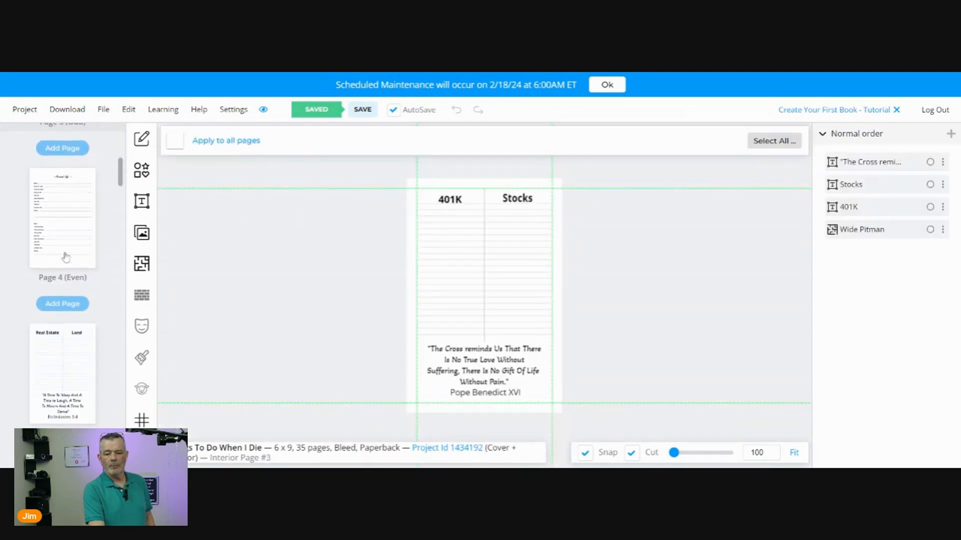
pyautogui.click(65, 241)
pyautogui.scroll(8, 65, 241)
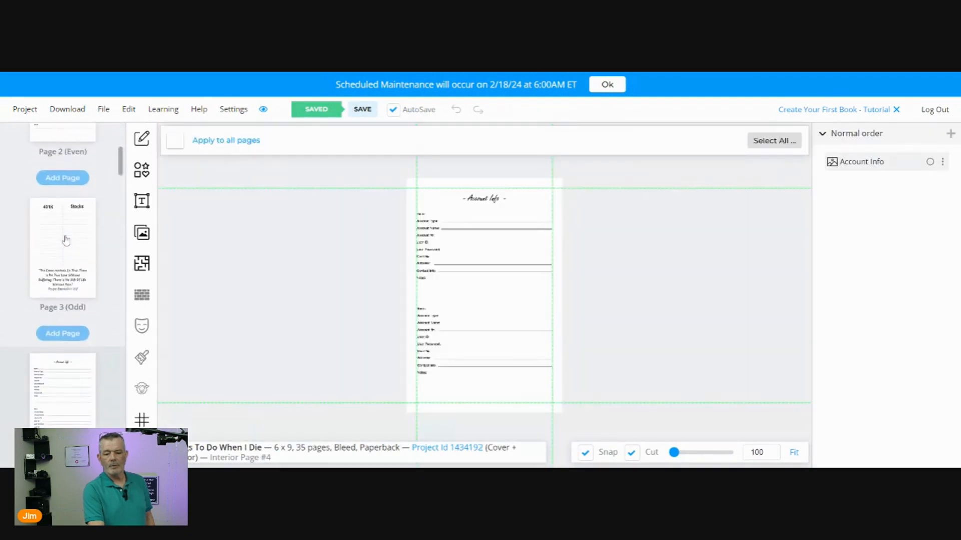
pyautogui.scroll(4, 65, 240)
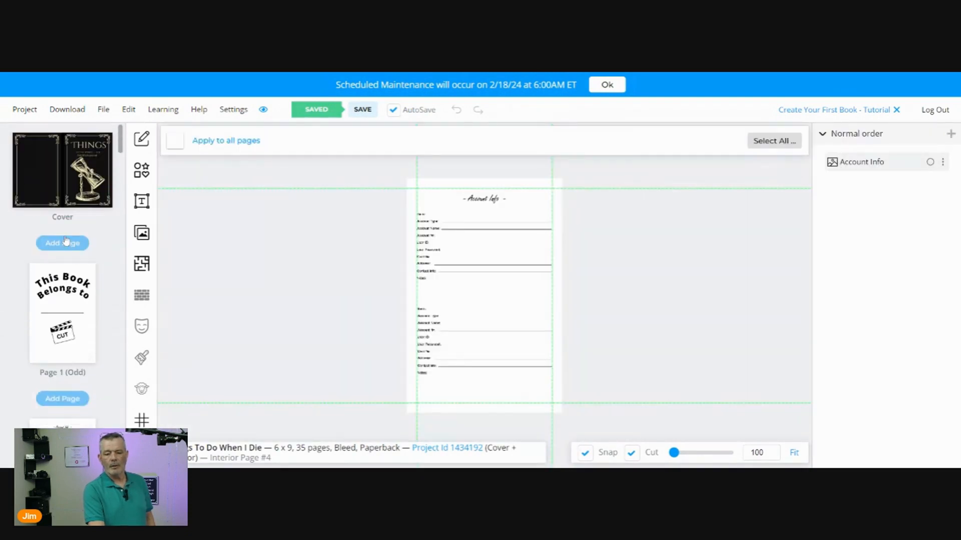
# Browse the Interior Templates Library from the notebook layouts through the puzzles, mazes, trackers and planners, and close it.
pyautogui.click(141, 265)
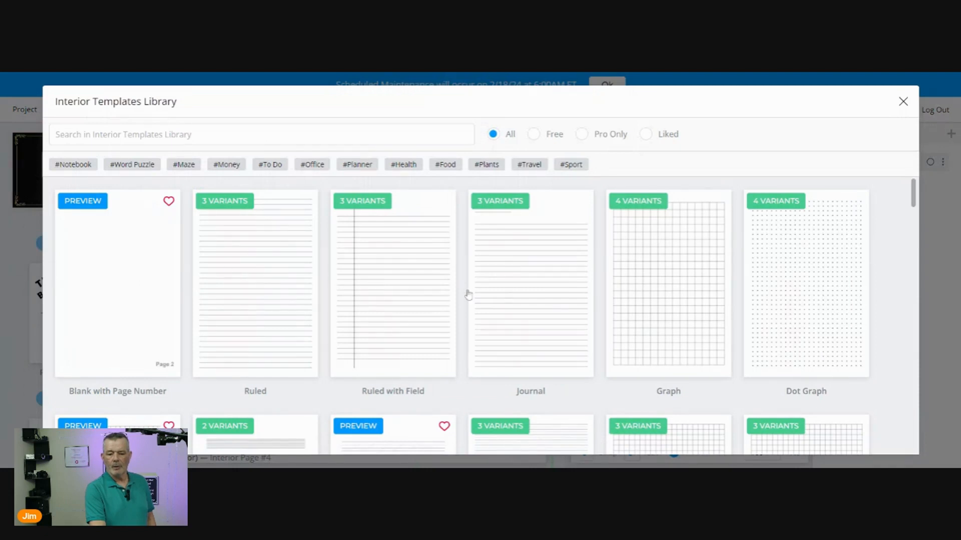
pyautogui.scroll(-10, 390, 291)
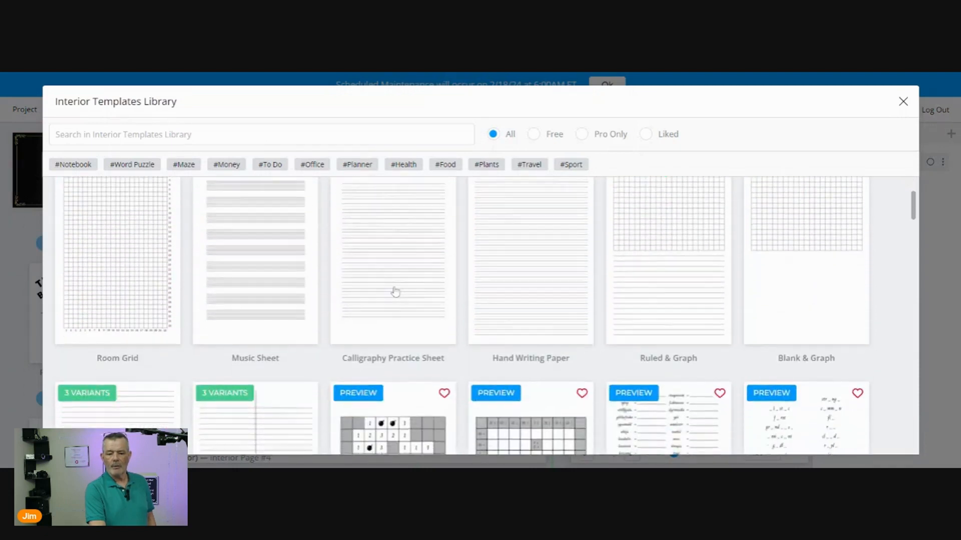
pyautogui.scroll(-8, 508, 260)
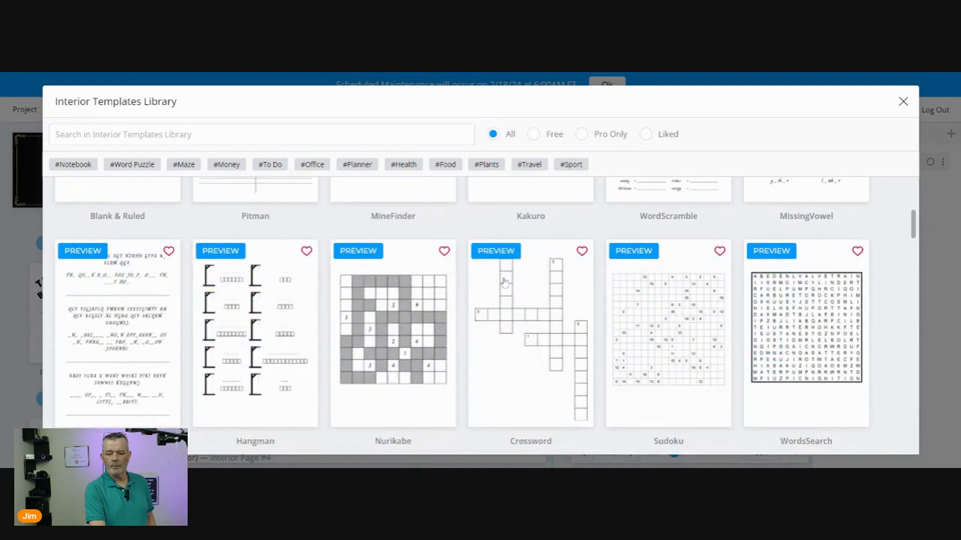
pyautogui.scroll(-15, 500, 300)
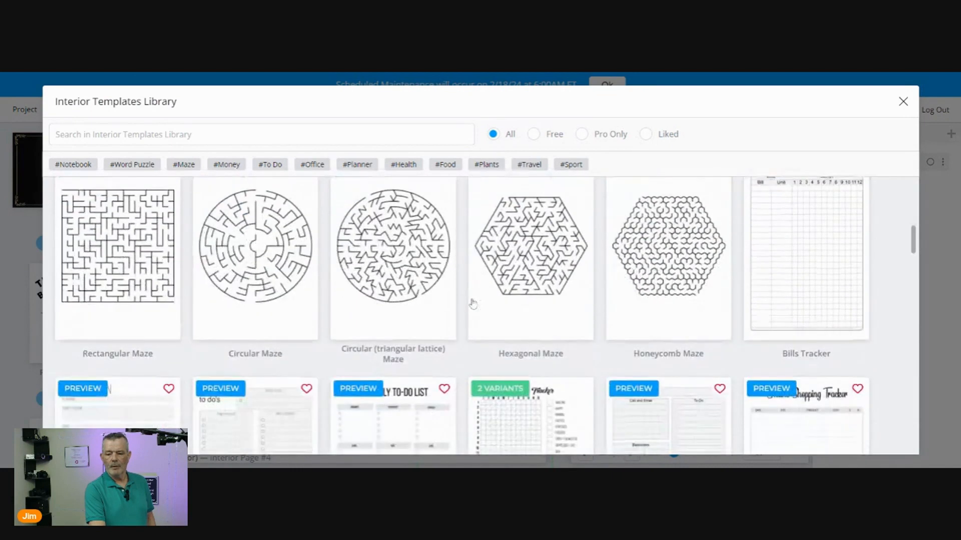
pyautogui.scroll(-10, 472, 303)
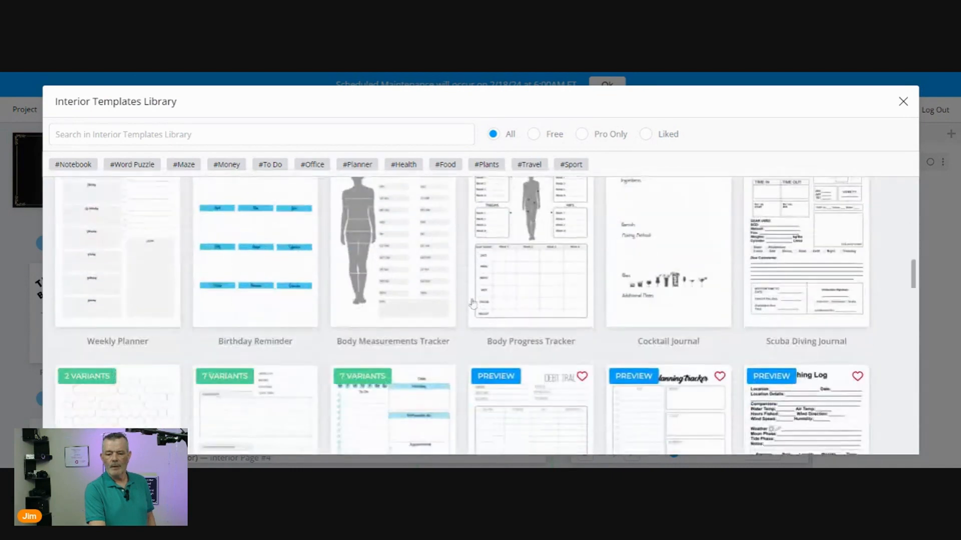
pyautogui.scroll(-6, 472, 303)
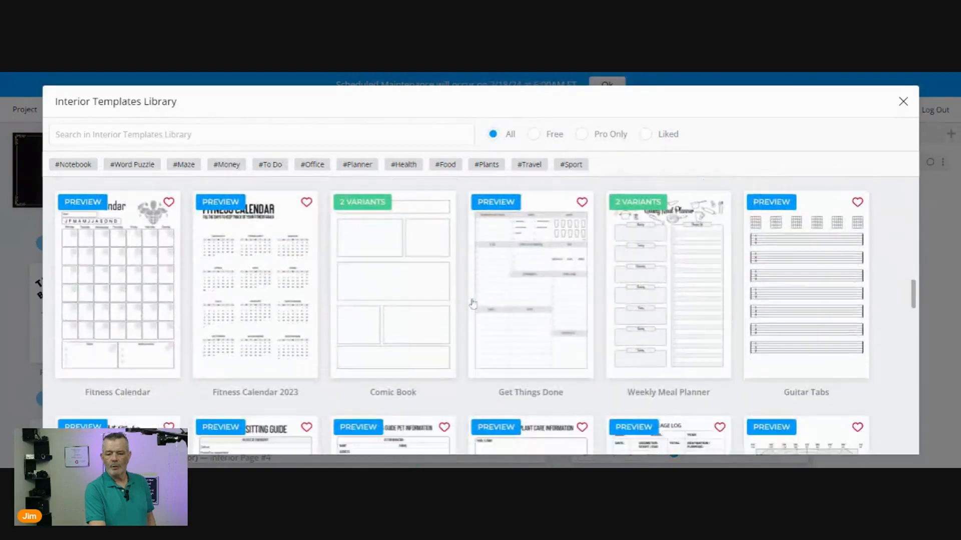
pyautogui.scroll(13, 472, 303)
pyautogui.scroll(10, 473, 303)
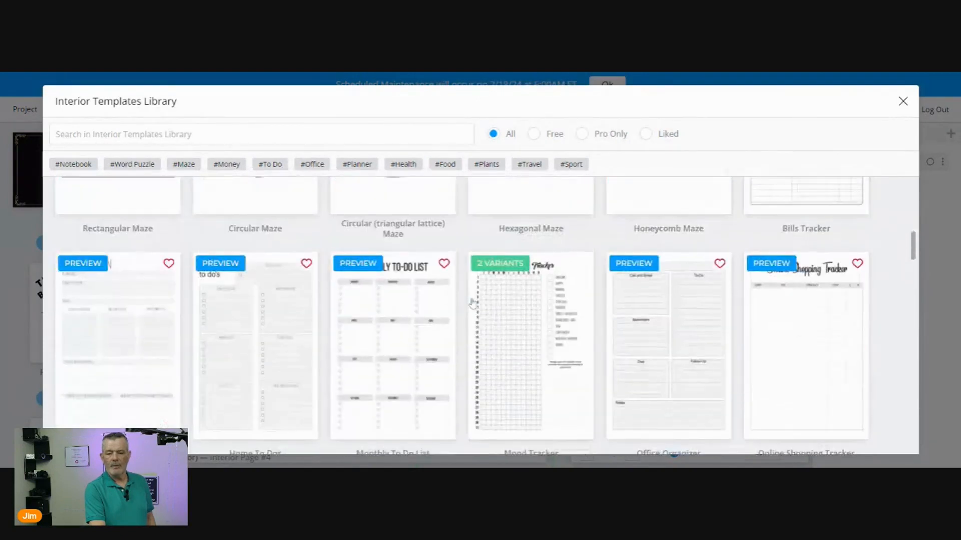
pyautogui.click(902, 102)
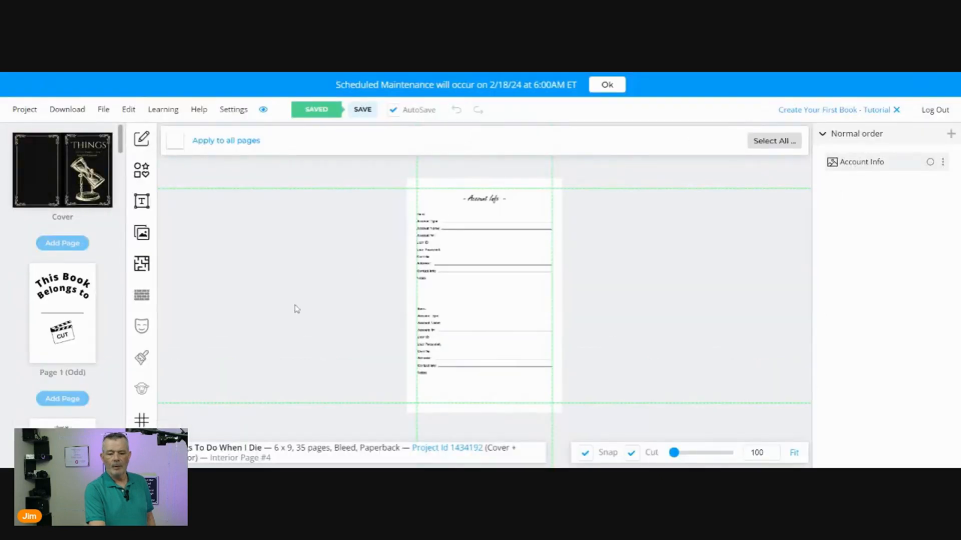
# Open interior page 3 with the 401K and Stocks columns and examine it up close.
pyautogui.scroll(-7, 84, 348)
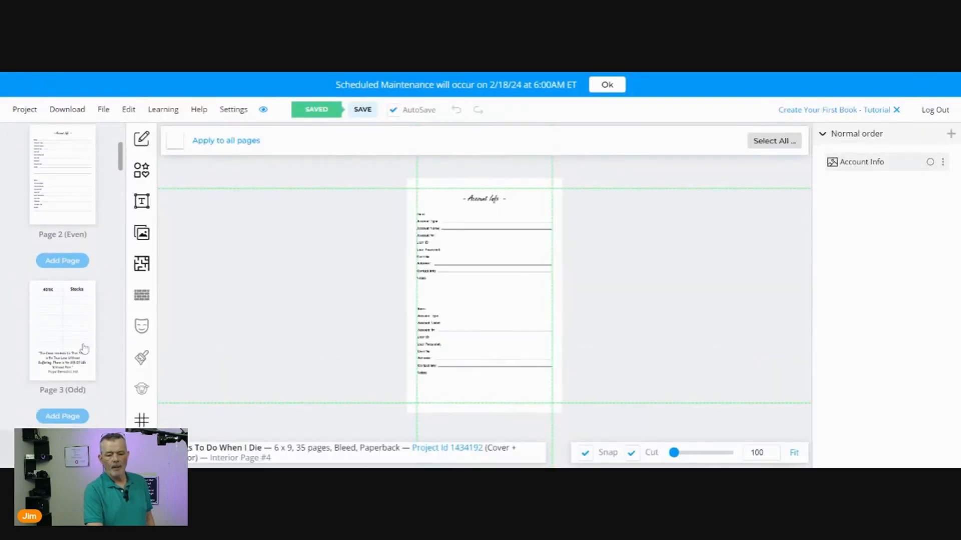
pyautogui.click(80, 248)
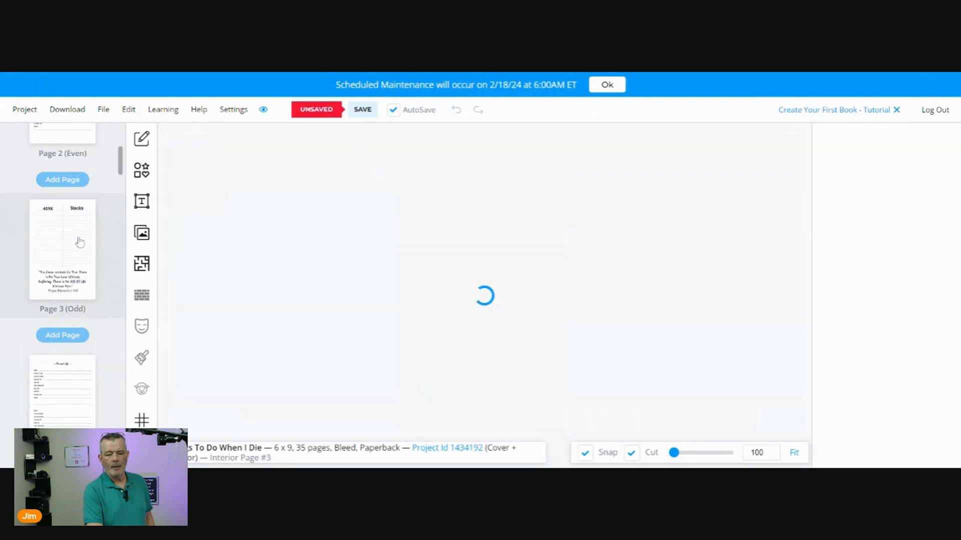
pyautogui.scroll(-3, 74, 264)
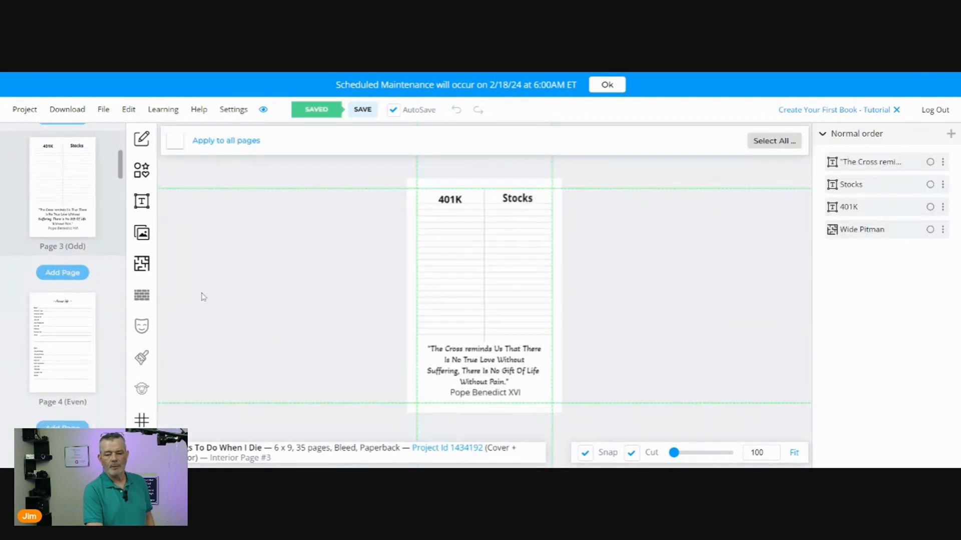
pyautogui.scroll(-2, 337, 332)
pyautogui.scroll(5, 277, 309)
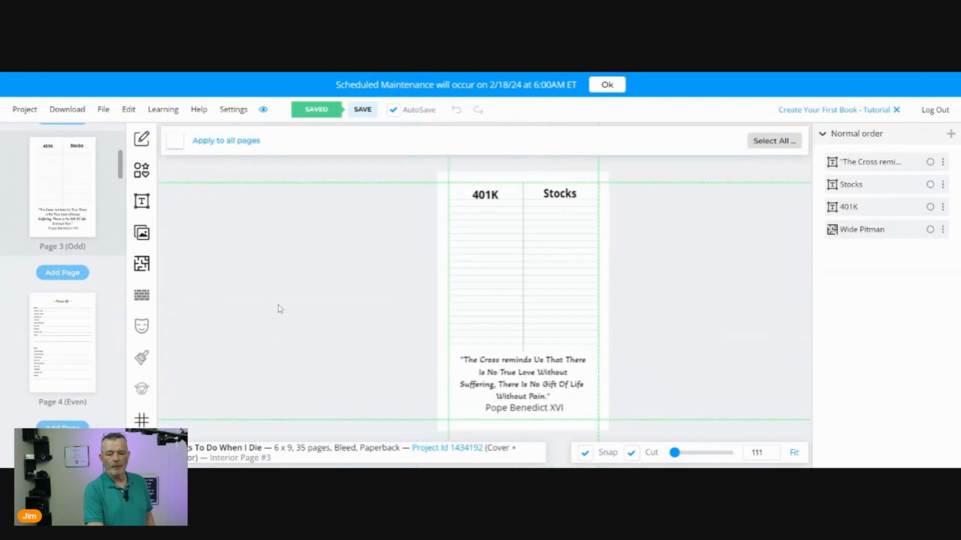
# Review the Easy Password Tracker layouts on interior pages 6 and 8.
pyautogui.scroll(-10, 75, 328)
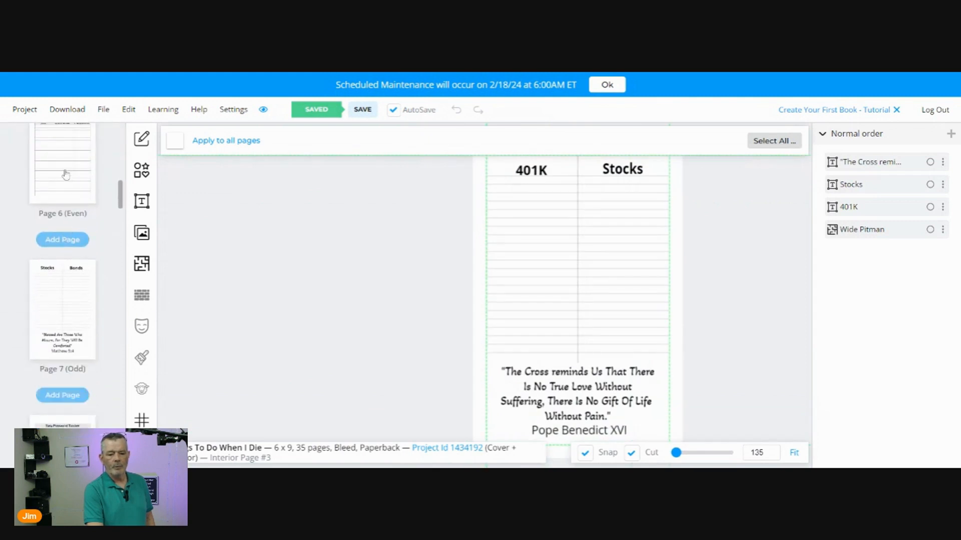
pyautogui.click(65, 174)
pyautogui.scroll(-4, 67, 190)
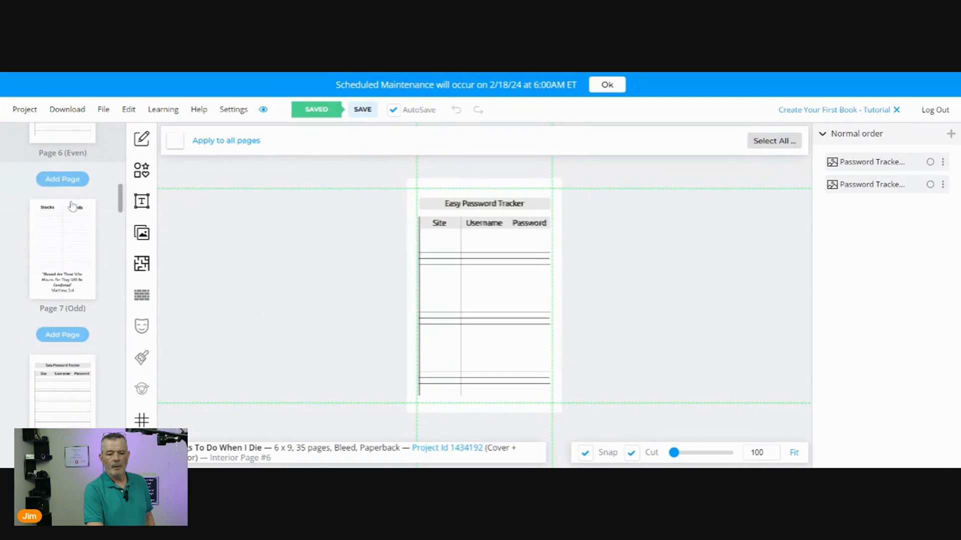
pyautogui.scroll(-1, 72, 207)
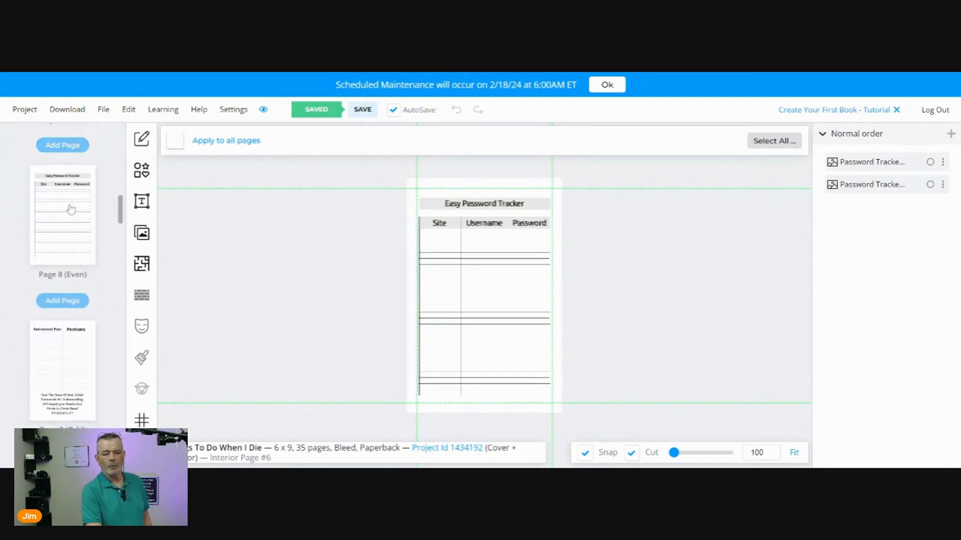
pyautogui.click(58, 216)
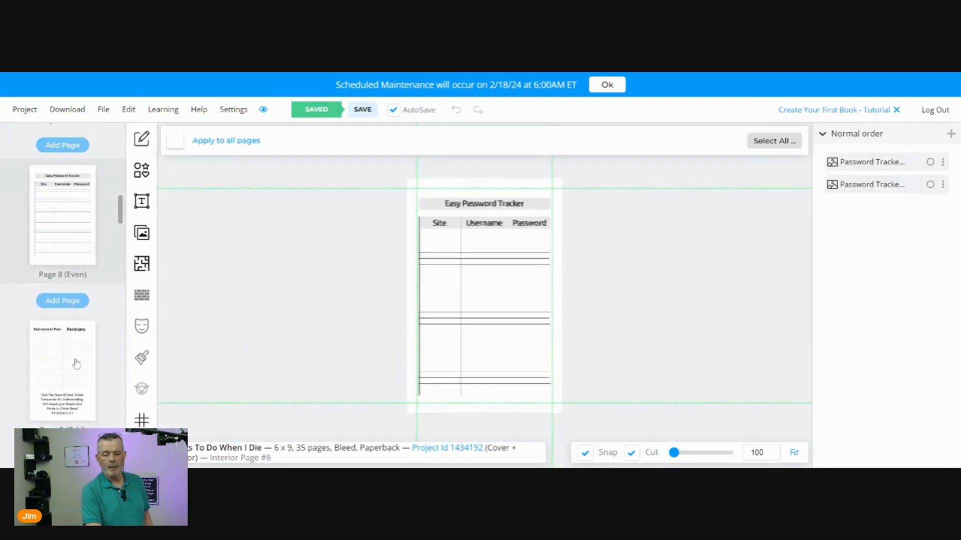
# Review the Retirement Plan layout on page 9 and the My Obituary layout on page 10, and return to the start of the page list.
pyautogui.click(70, 366)
pyautogui.scroll(-2, 73, 368)
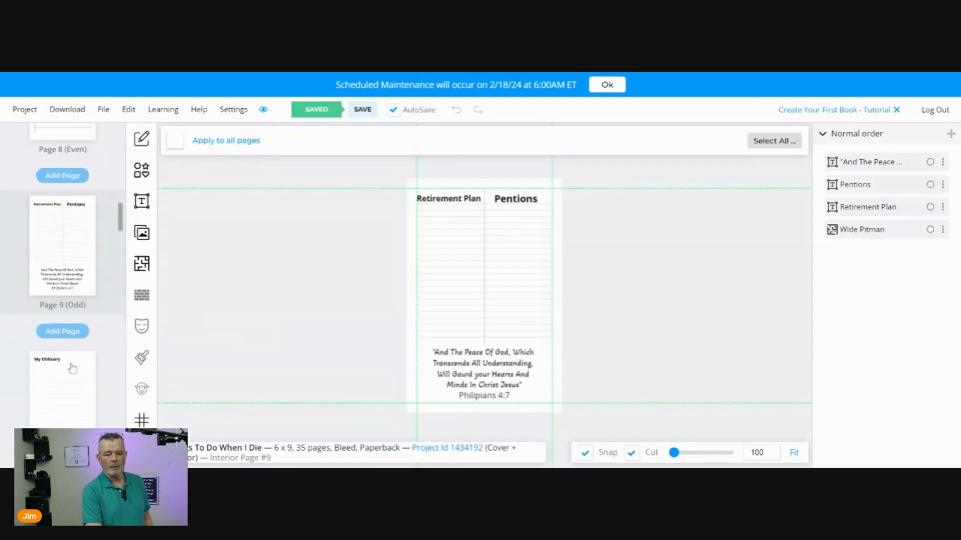
pyautogui.click(68, 390)
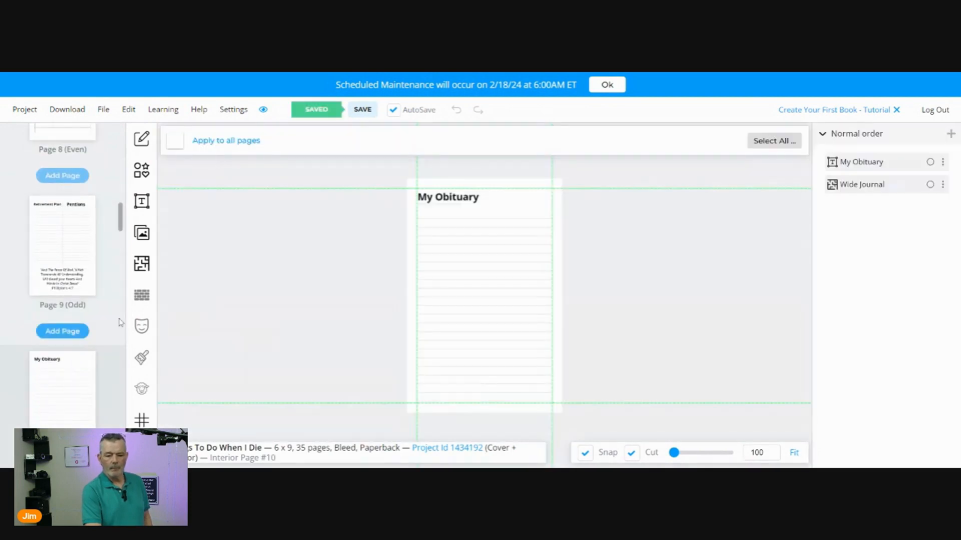
pyautogui.scroll(6, 99, 276)
pyautogui.scroll(10, 100, 275)
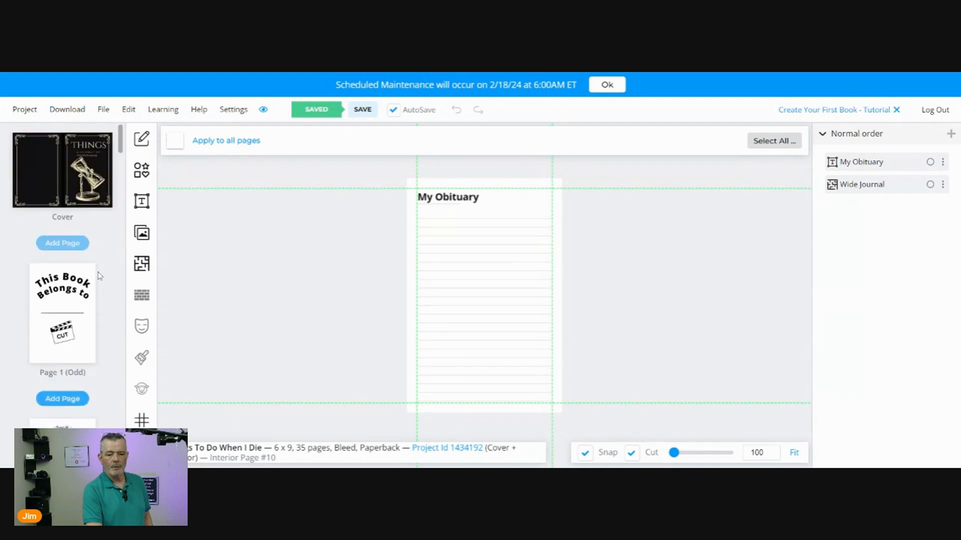